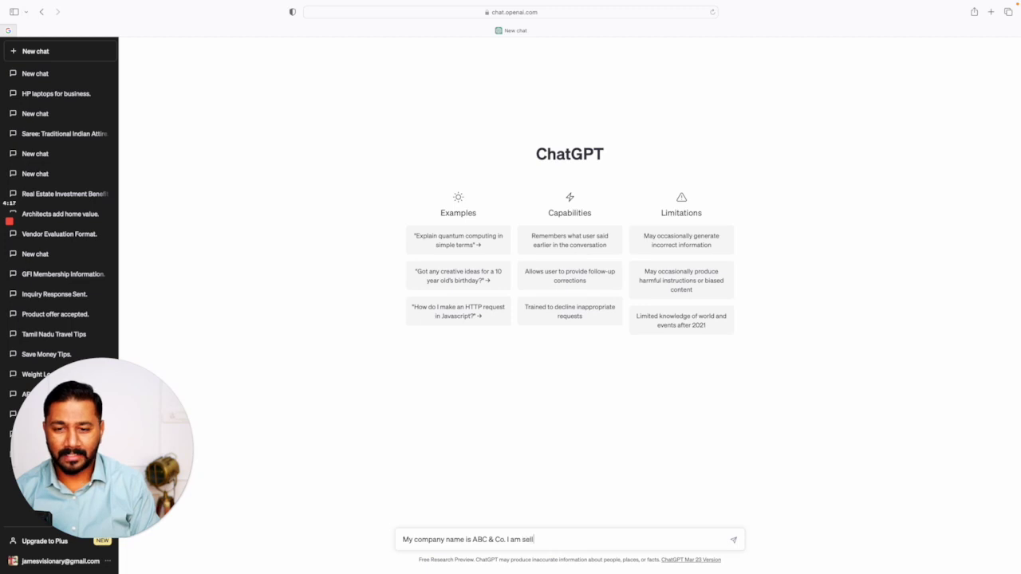
# Step: Complete and send the prompt "My company name is ABC & Co. I am selling Mattresses. Write a profile for my company"
pyautogui.write('Mattresses')
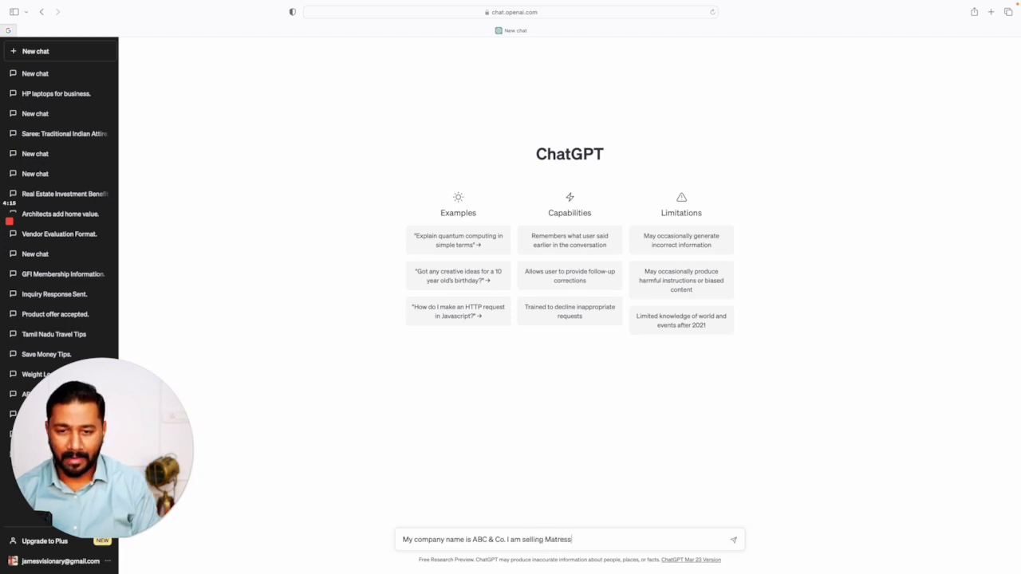
pyautogui.write('. Wi')
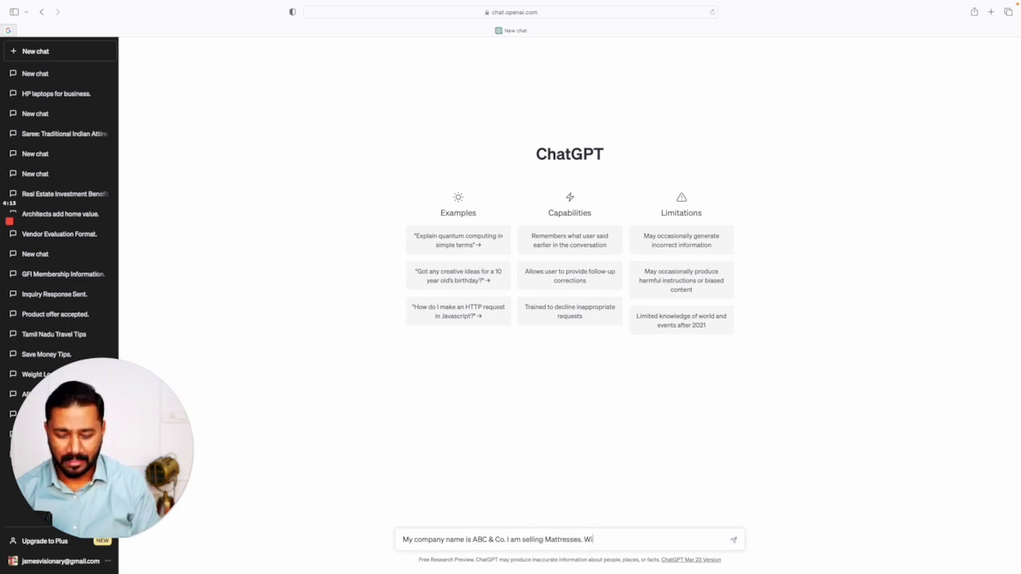
pyautogui.press('BackSpace')
pyautogui.write('rite a ')
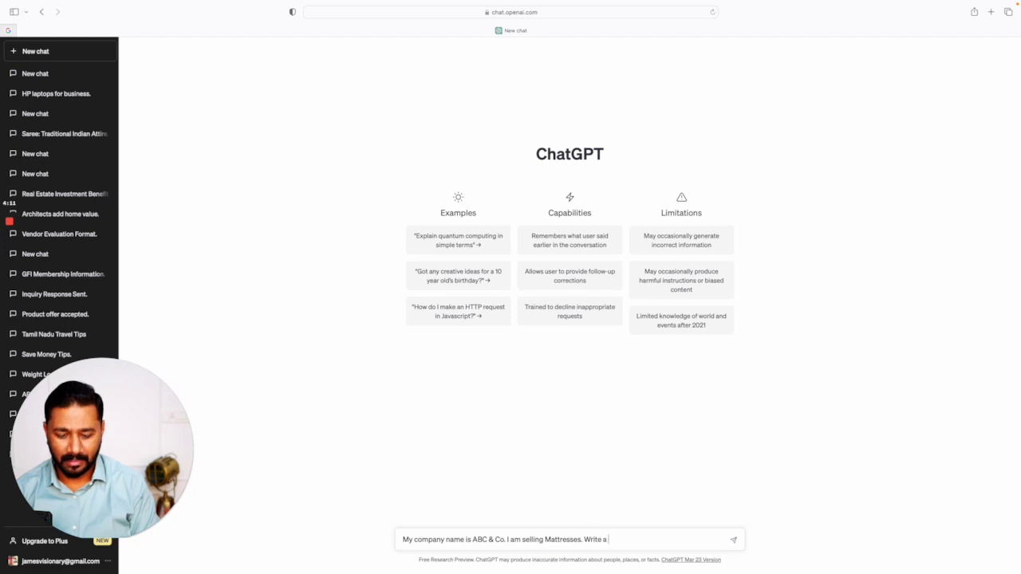
pyautogui.write('profile ')
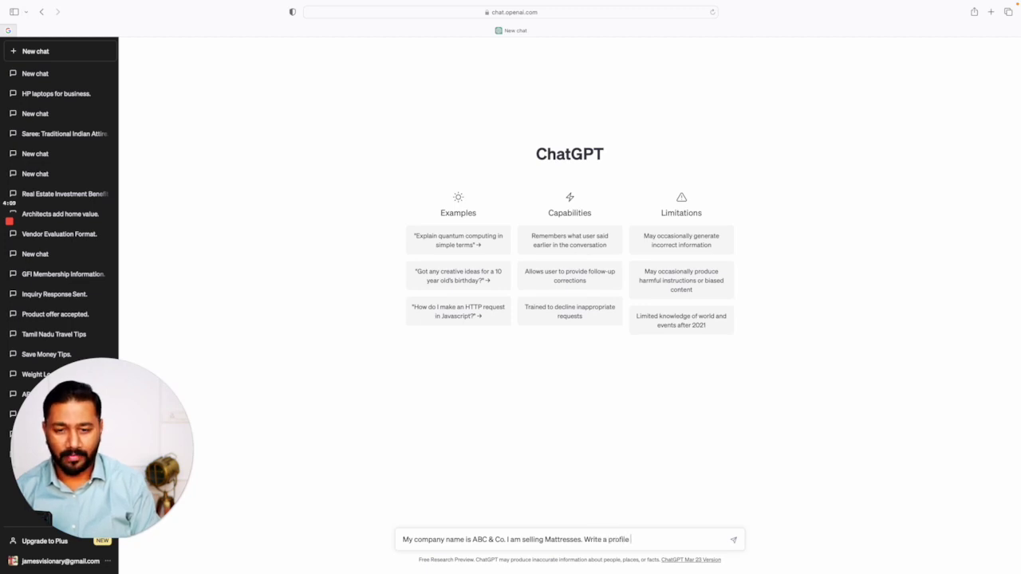
pyautogui.write('for my company')
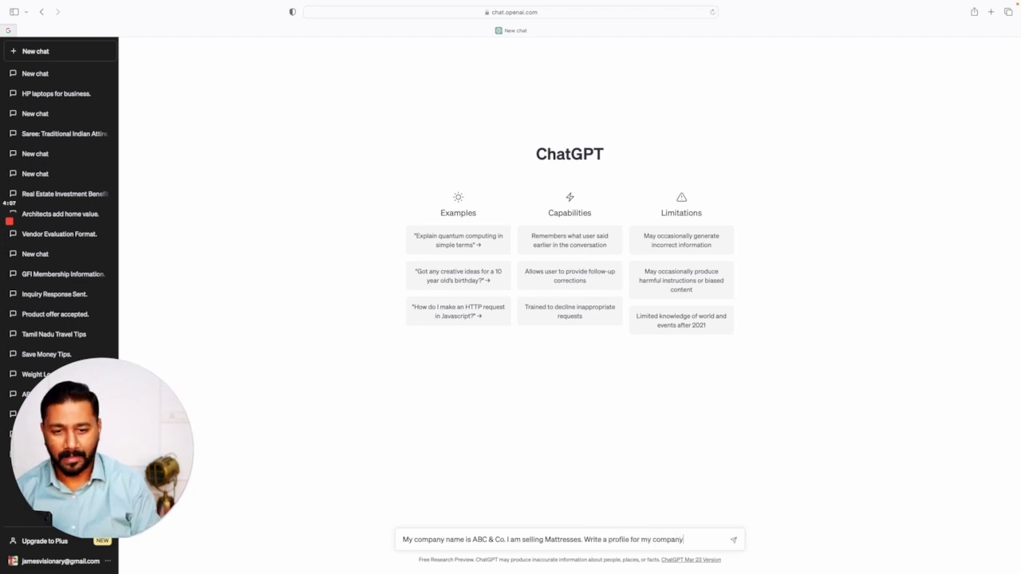
pyautogui.press('Return')
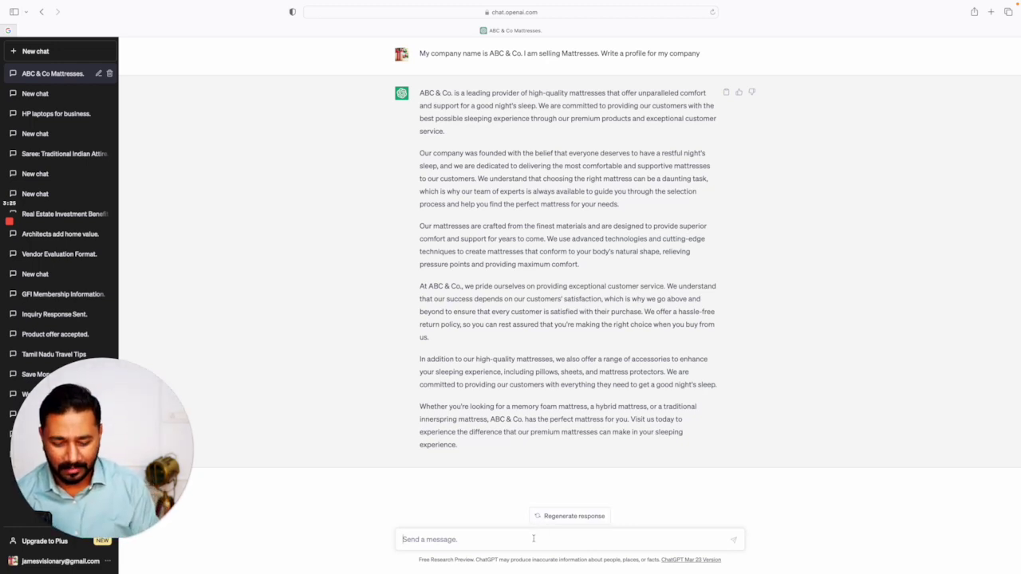
# Step: Send the follow-up prompt "Give me a 30 days Social Media calendar" in the same chat
pyautogui.write('Give m')
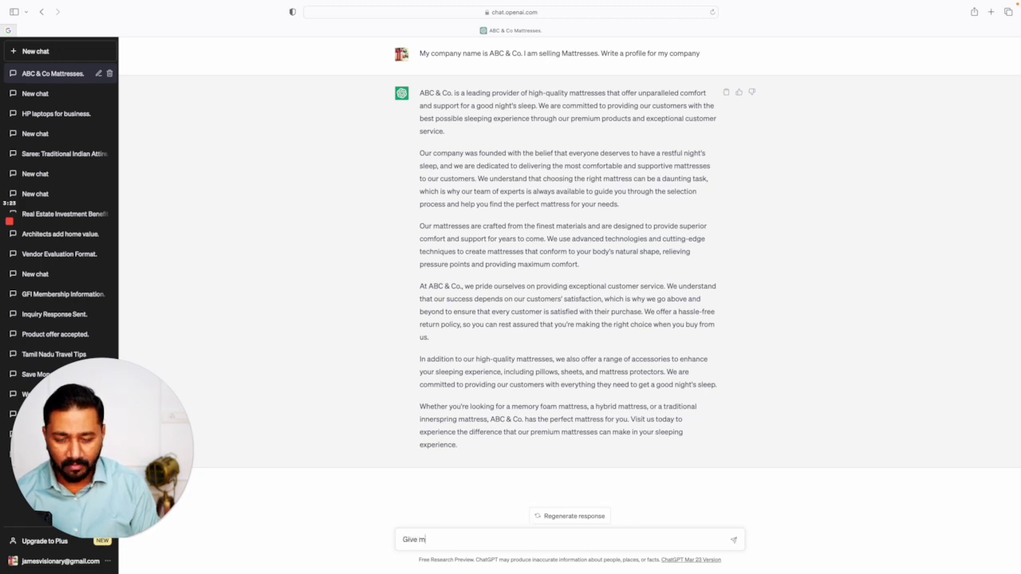
pyautogui.write('e a 30 days ')
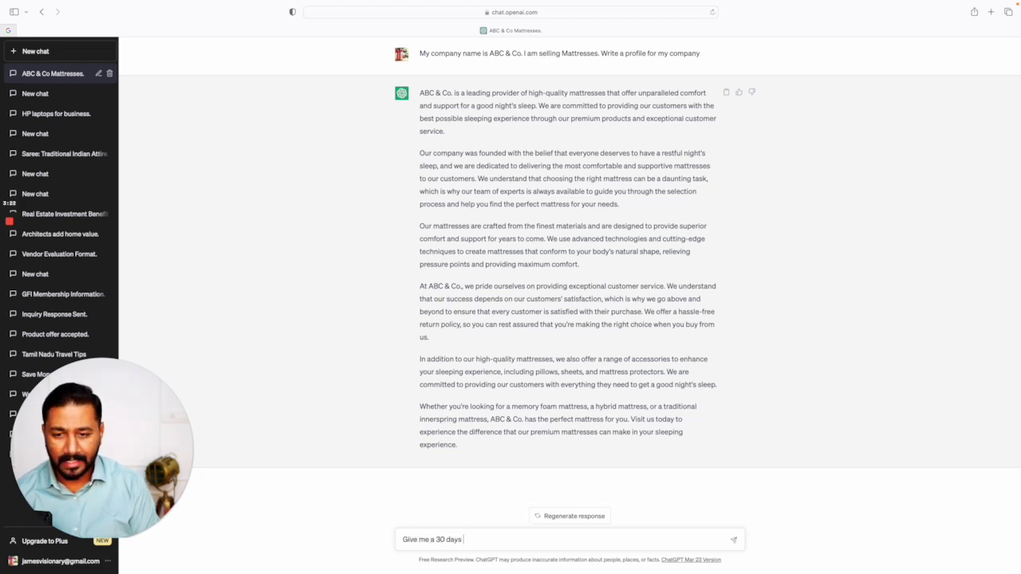
pyautogui.write('Social ')
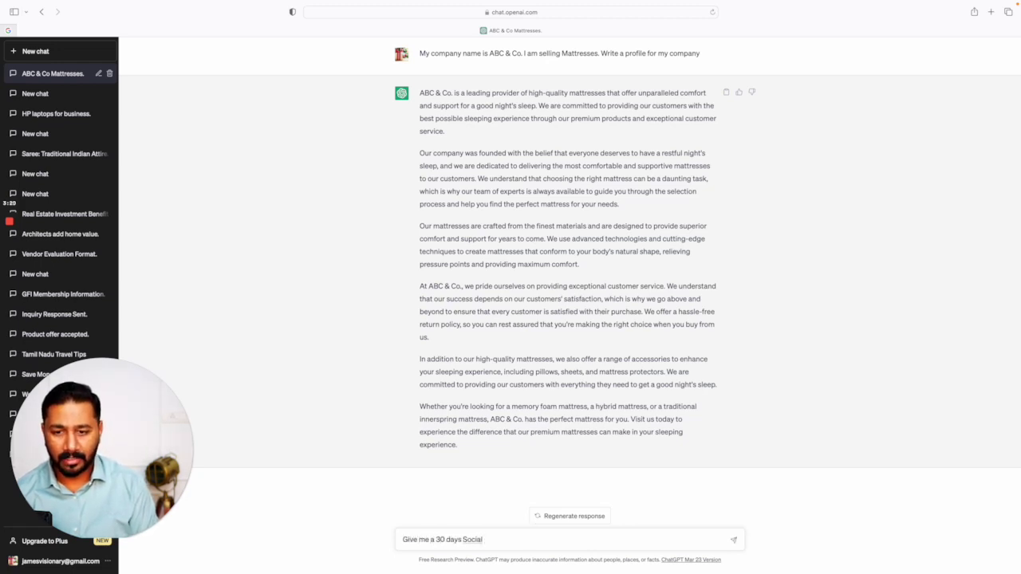
pyautogui.write('Media ca')
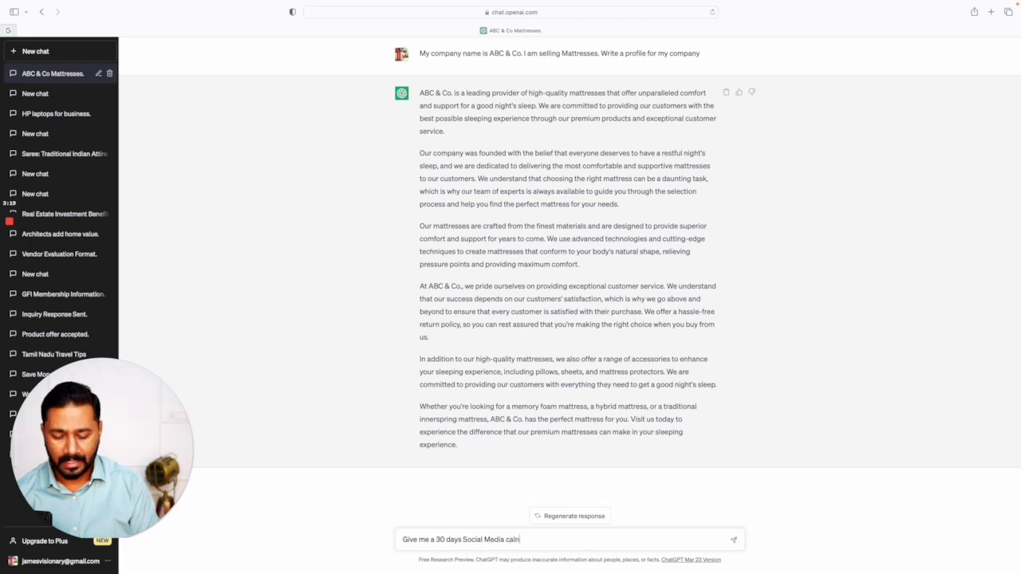
pyautogui.write('lendar')
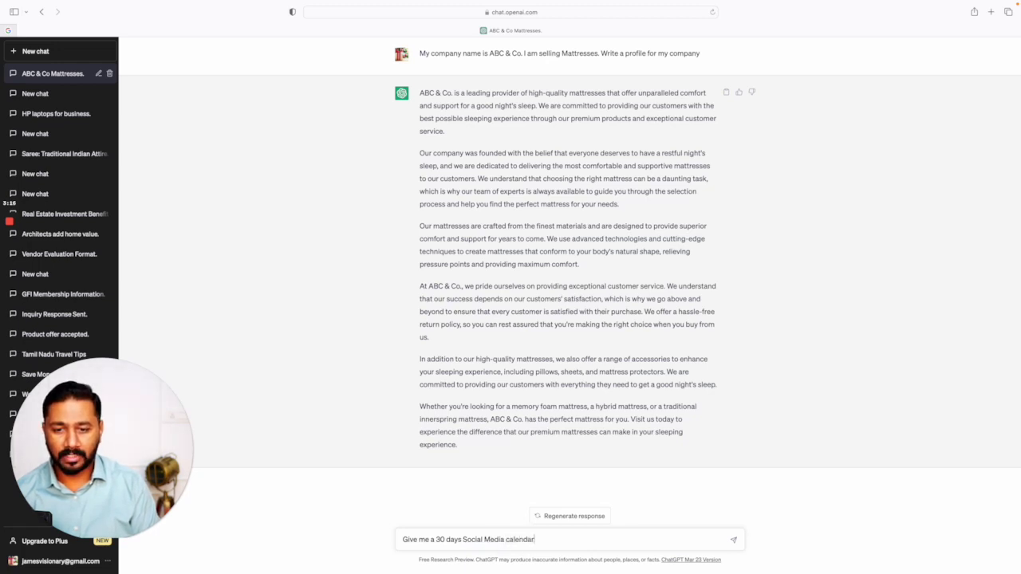
pyautogui.press('Return')
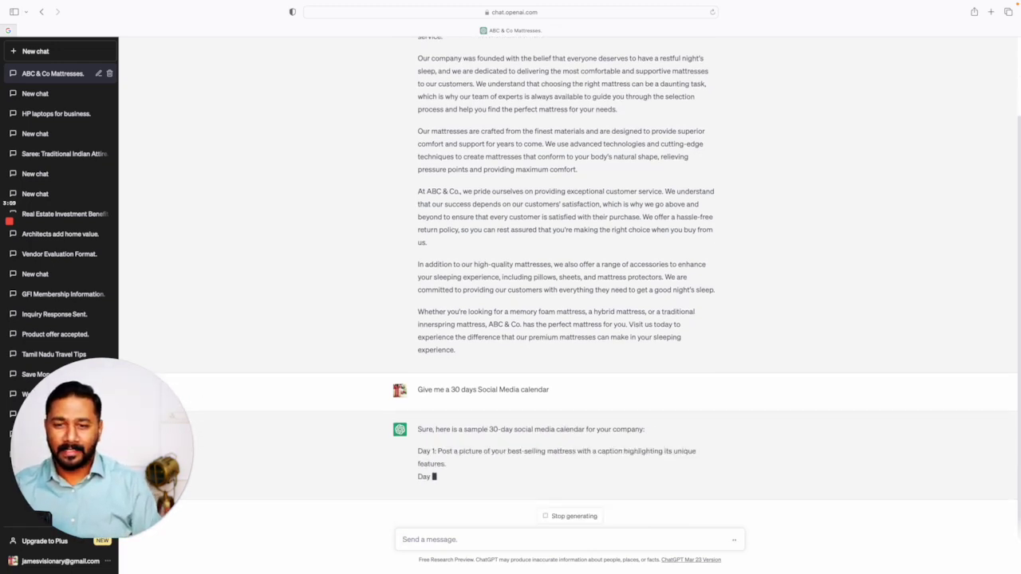
# Step: Stop the running response and resend the copied request as "Give me a 30 days Social Media calendar in table format"
pyautogui.click(594, 516)
pyautogui.moveTo(419, 352); pyautogui.dragTo(576, 348)
pyautogui.press('super+c')
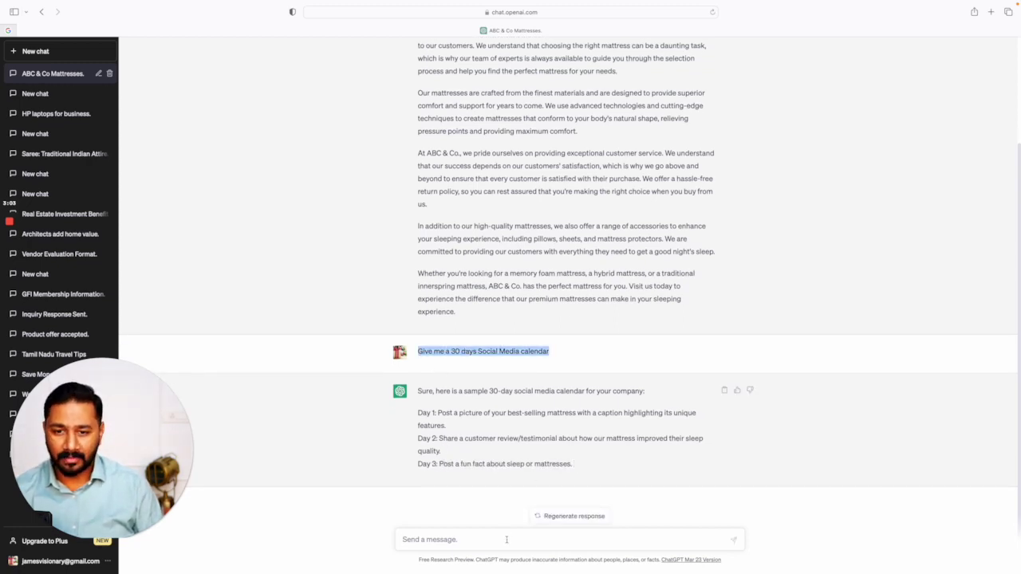
pyautogui.click(580, 541)
pyautogui.press('super+v')
pyautogui.write('in table format')
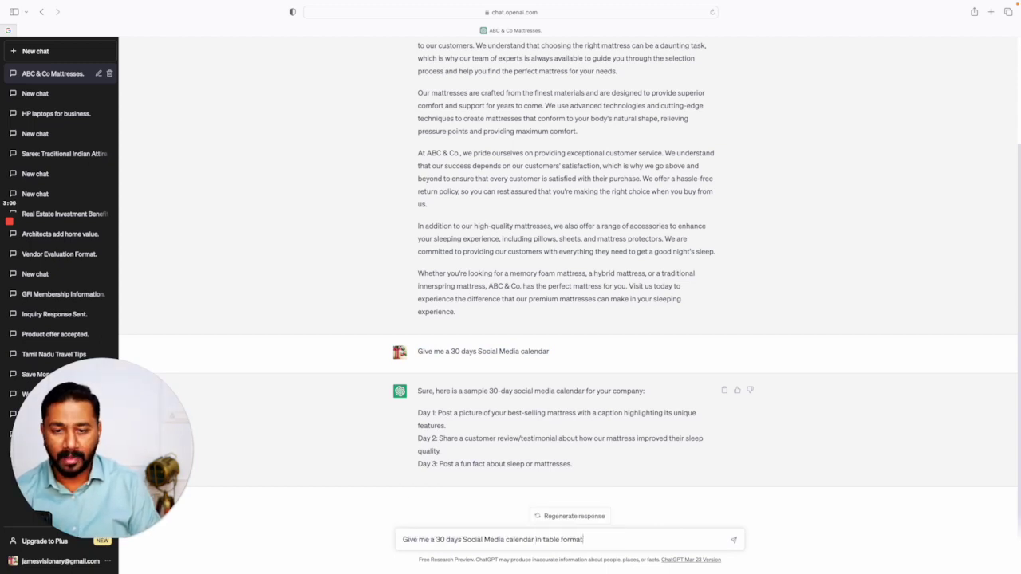
pyautogui.press('Return')
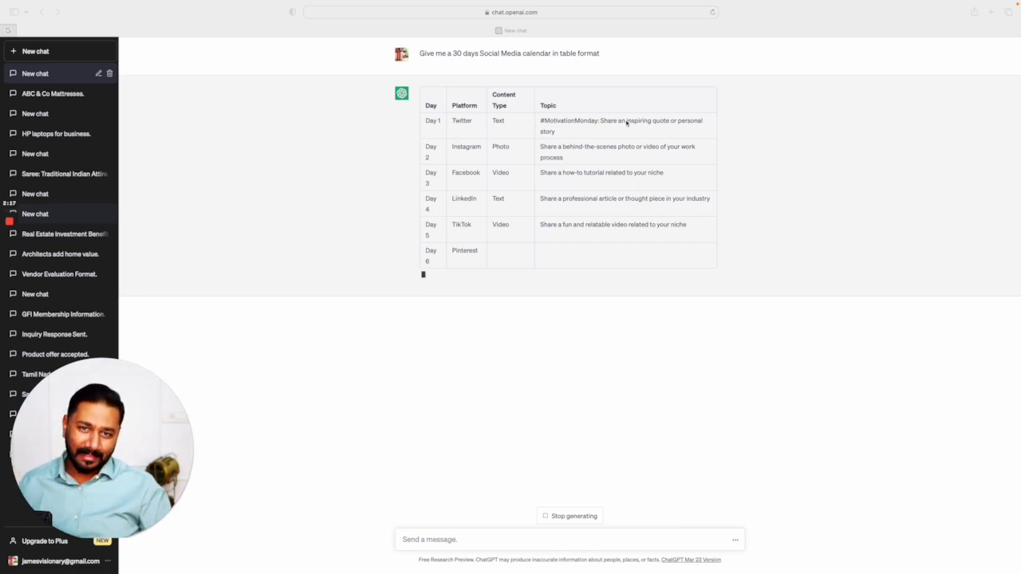
# Step: Look over the social media calendar table and stop generating the rest of the response
pyautogui.click(471, 149)
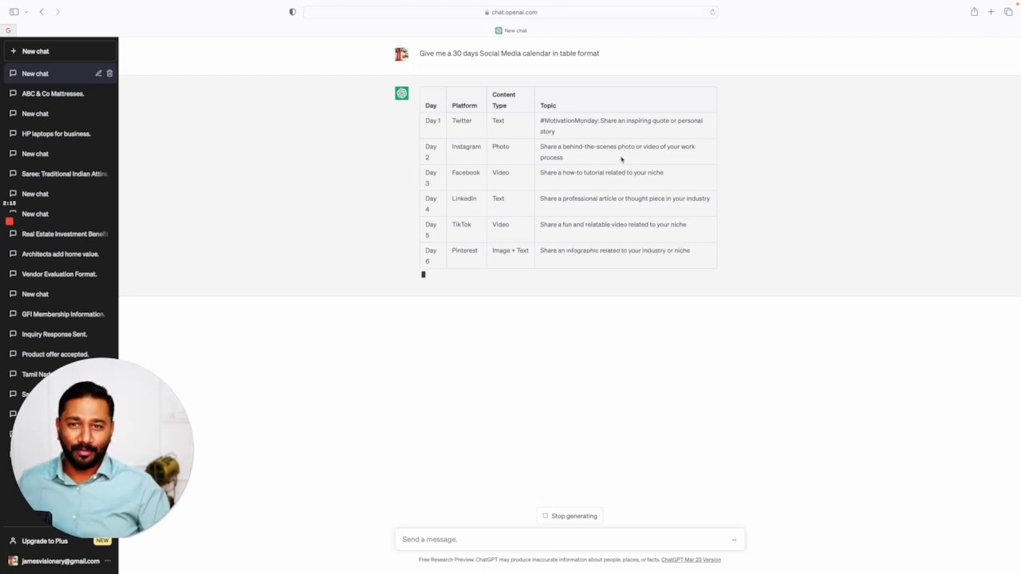
pyautogui.moveTo(461, 173); pyautogui.dragTo(470, 173)
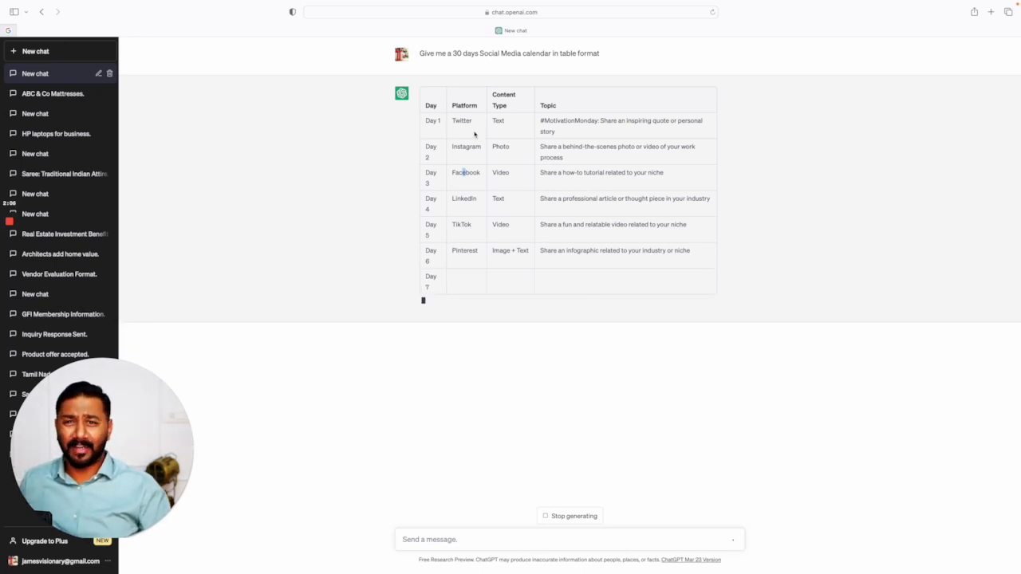
pyautogui.moveTo(418, 95); pyautogui.dragTo(582, 272)
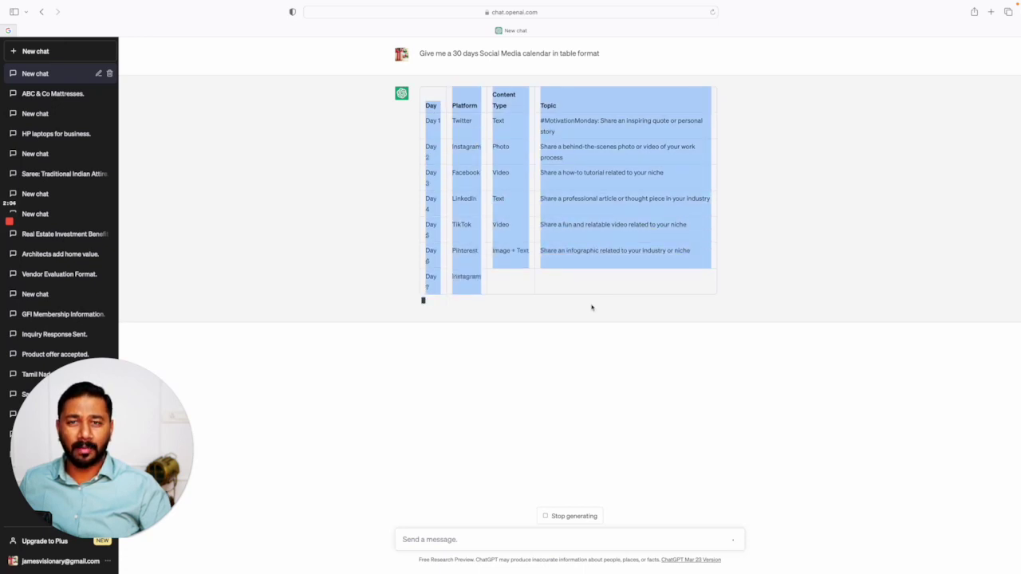
pyautogui.click(611, 411)
pyautogui.click(598, 519)
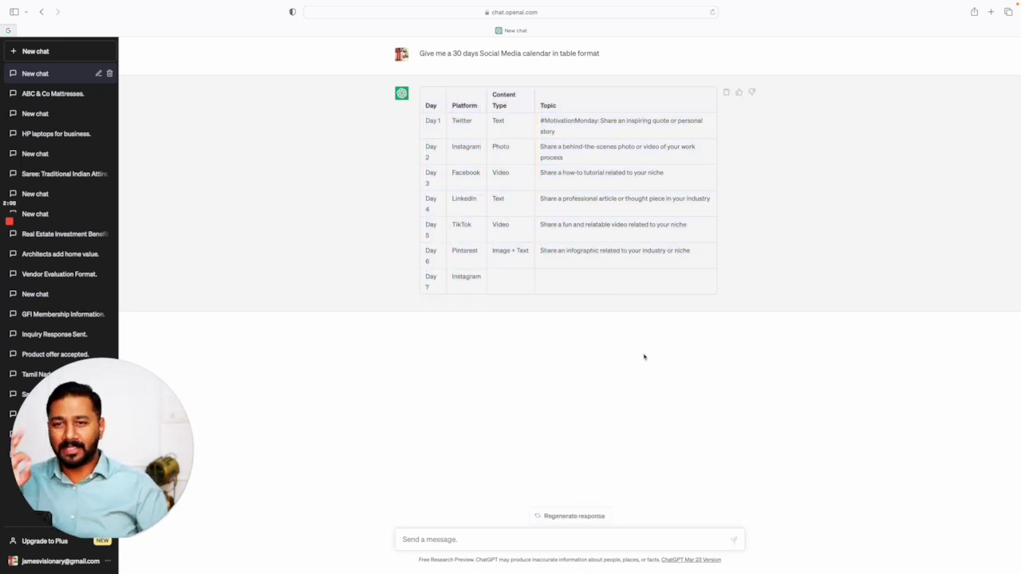
# Step: Send "Give me one week Diet chart with low carb and high protein. Avoid purine rich foods in my diet." in a fresh chat
pyautogui.click(714, 12)
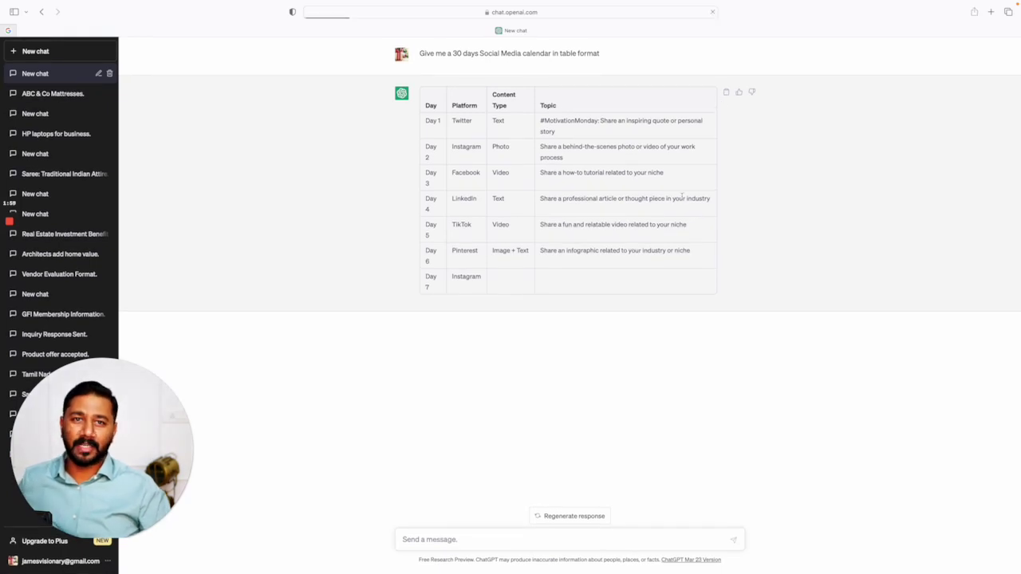
pyautogui.click(504, 537)
pyautogui.write('Give me one week Diet chart with low carb and high protein. Avoid purine rich foods in my diet.')
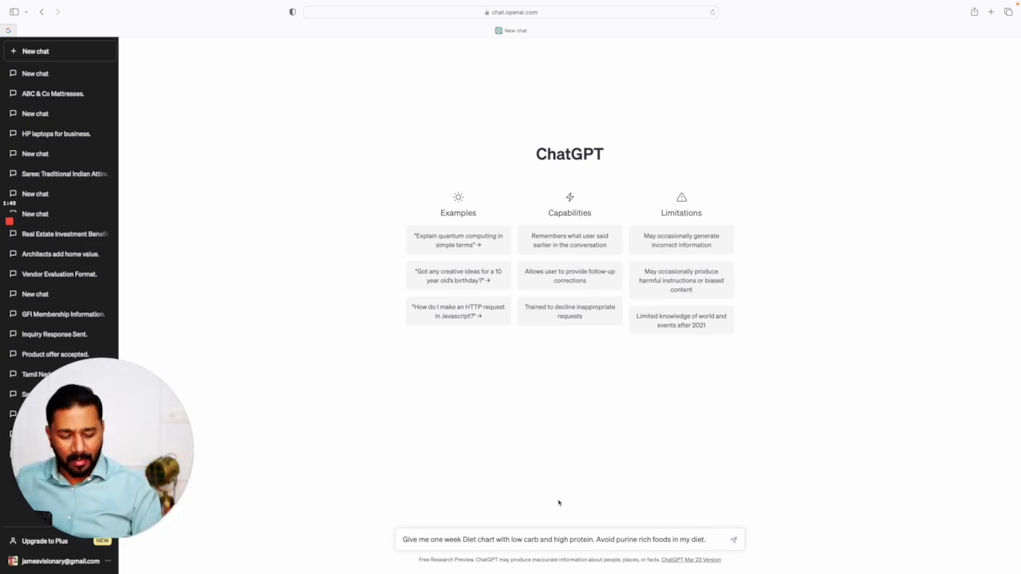
pyautogui.press('Return')
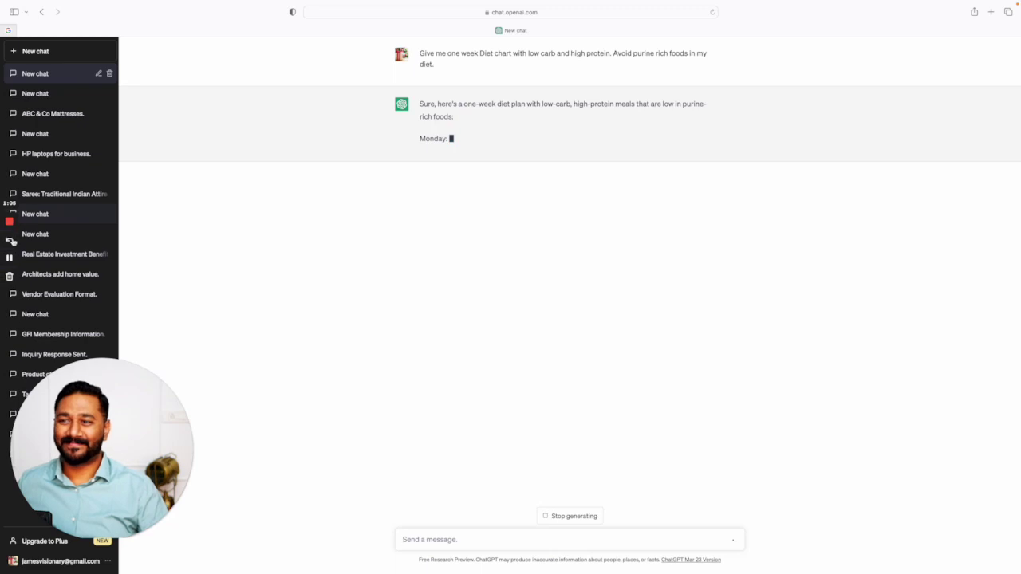
pyautogui.click(8, 257)
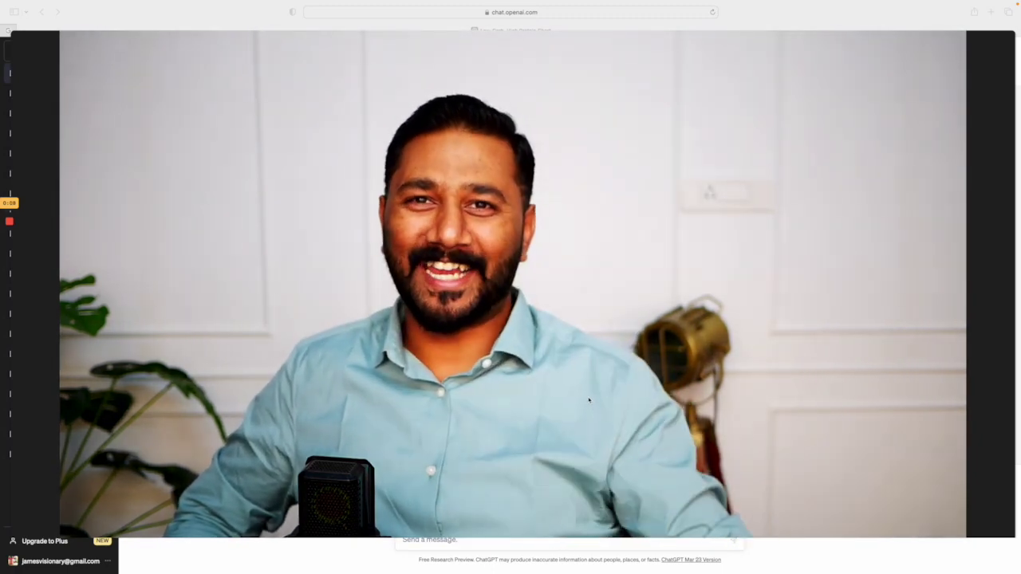
pyautogui.moveTo(20, 229)
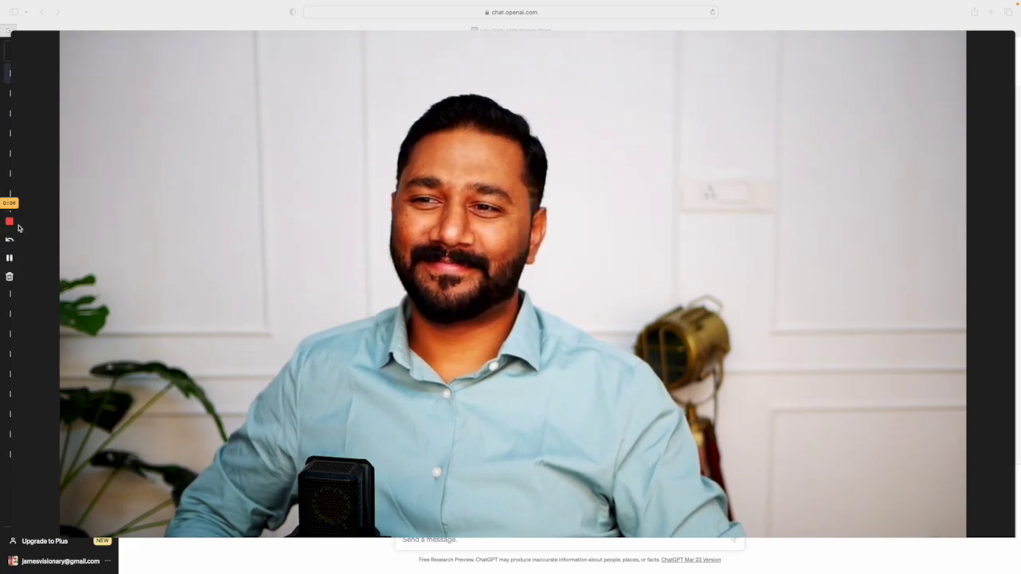